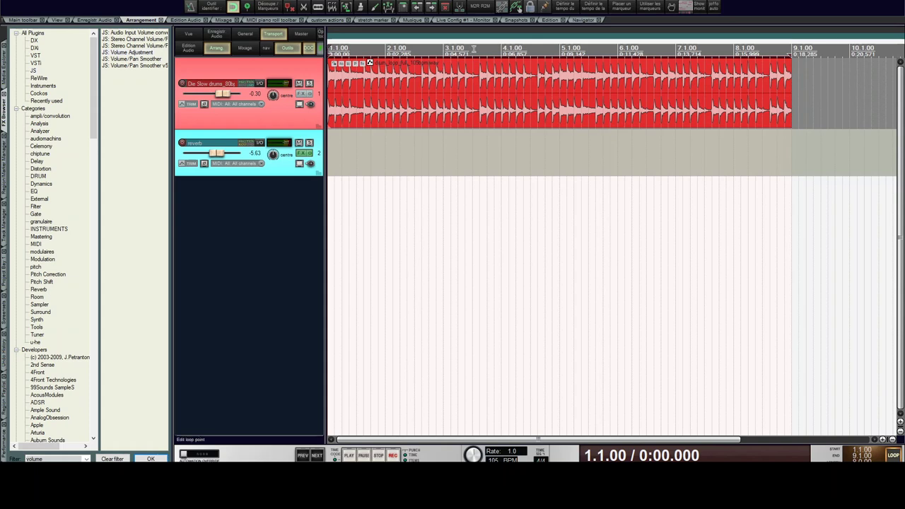
Step: Send the drums track to the reverb track and raise the reverb volume to -2.99 dB during playback
{"action": "key", "text": "space"}
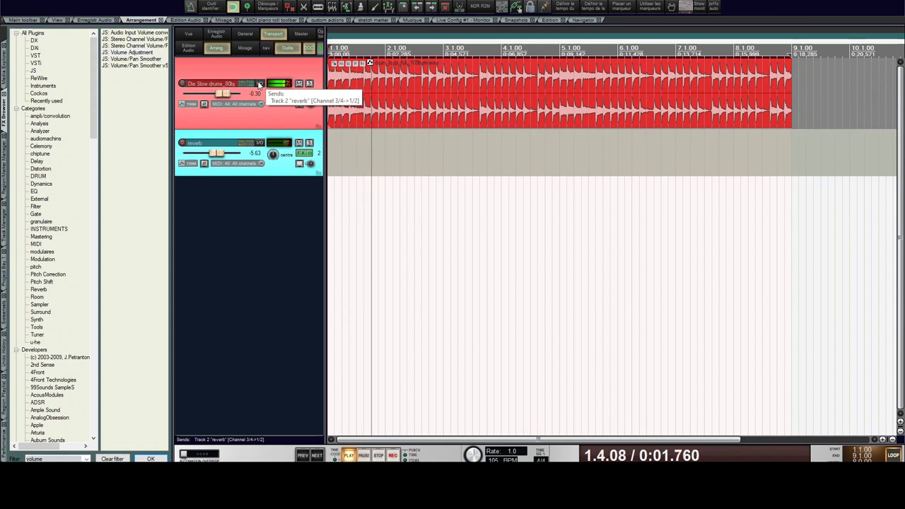
{"action": "left_click", "coordinate": [262, 143]}
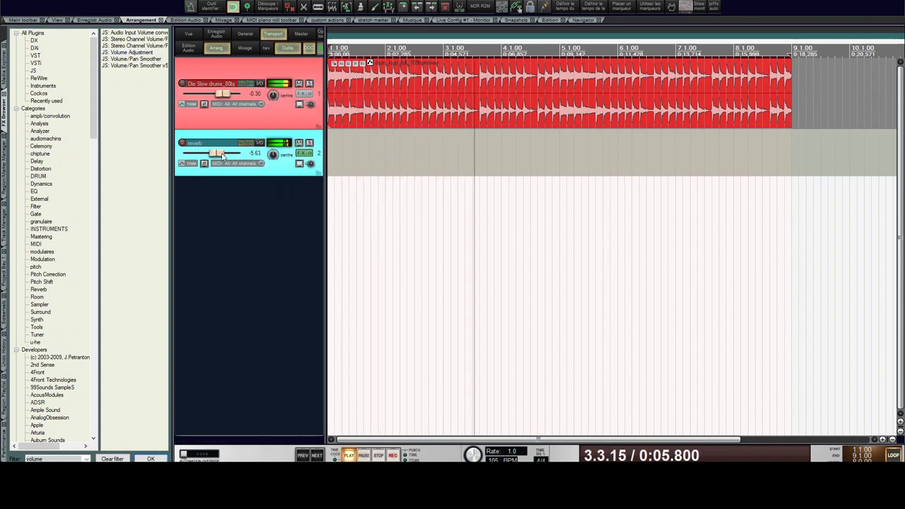
{"action": "left_click_drag", "start_coordinate": [220, 154], "coordinate": [227, 155]}
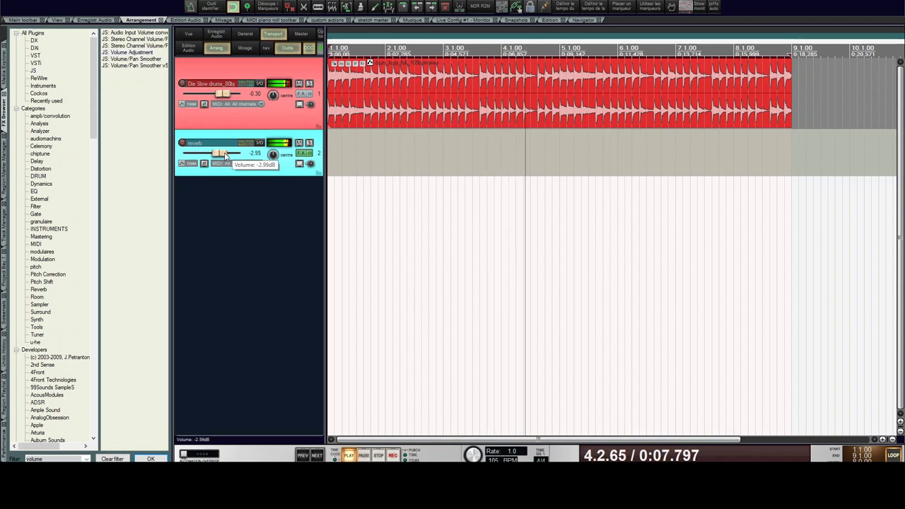
{"action": "key", "text": "space"}
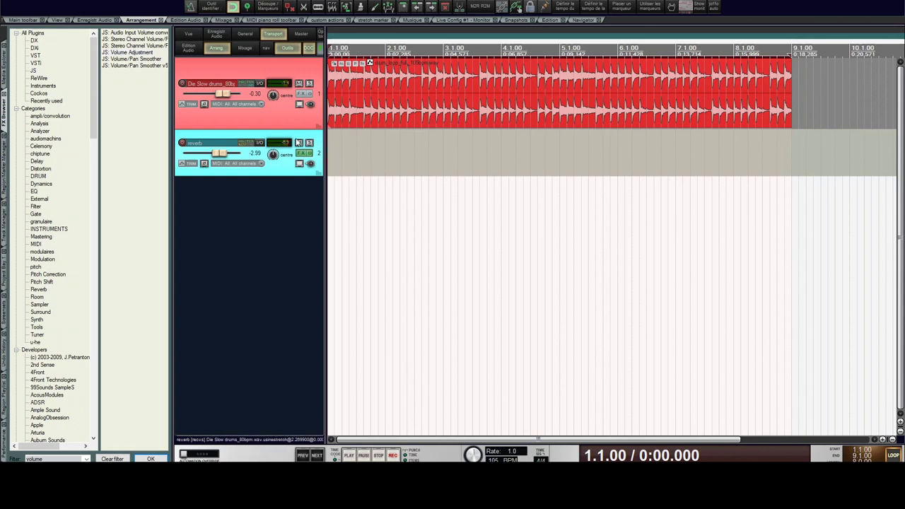
Step: Add the JS: Volume Adjustment effect to the drums track and set its adjustment to 0 dB
{"action": "left_click", "coordinate": [122, 54]}
{"action": "left_click_drag", "start_coordinate": [119, 58], "coordinate": [301, 95]}
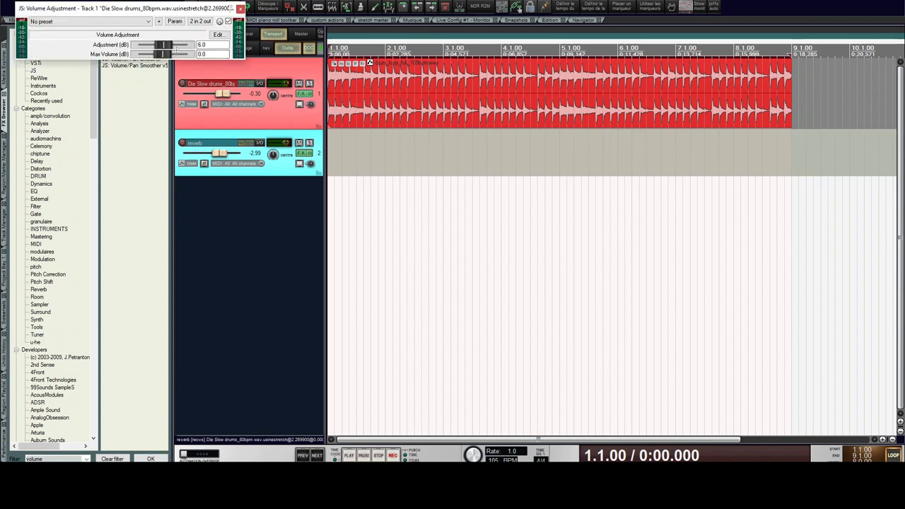
{"action": "left_click", "coordinate": [174, 47]}
{"action": "type", "text": "0"}
Step: Enable parameter modulation for the effect's Adjustment, controlled by the sidechain audio signal from track channels 1+2
{"action": "left_click", "coordinate": [174, 21]}
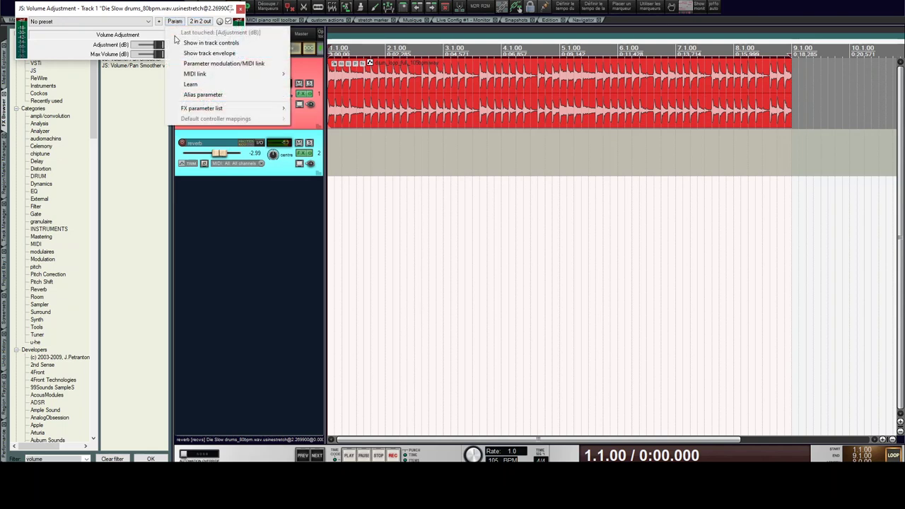
{"action": "left_click", "coordinate": [206, 65]}
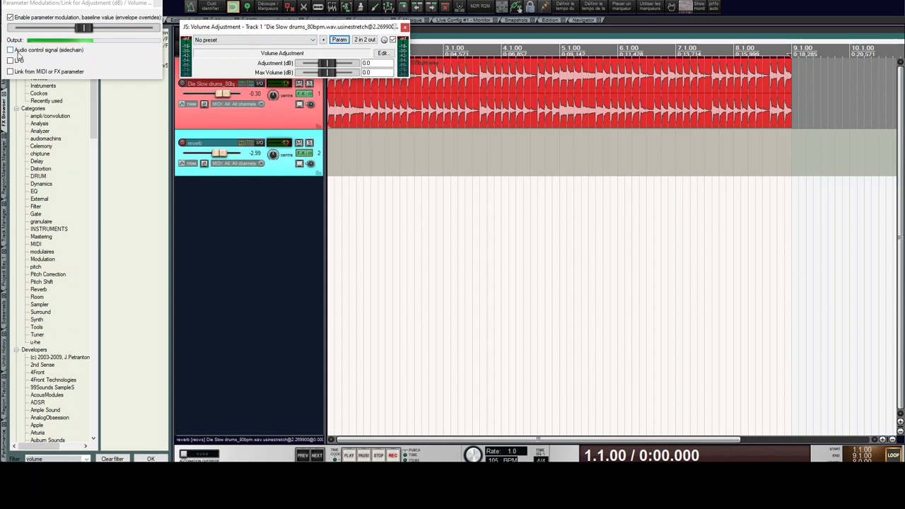
{"action": "left_click", "coordinate": [19, 58]}
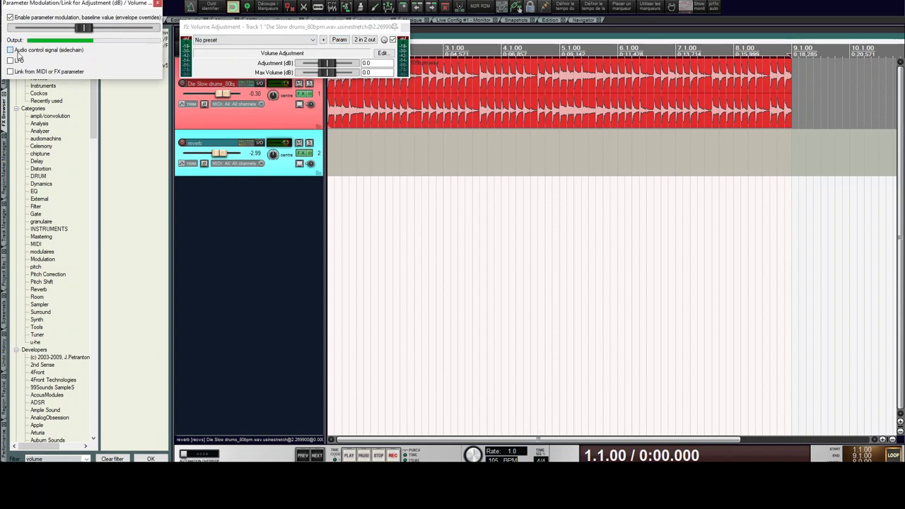
{"action": "left_click", "coordinate": [19, 52]}
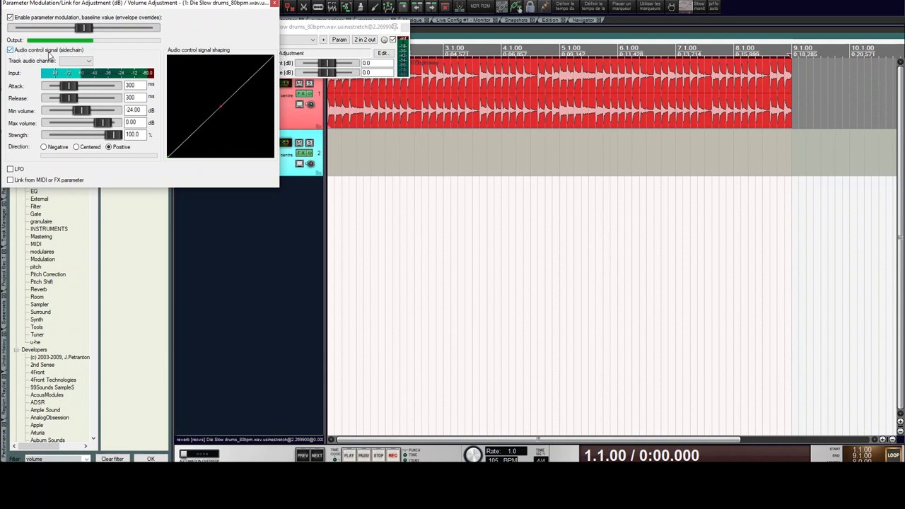
{"action": "left_click", "coordinate": [82, 62]}
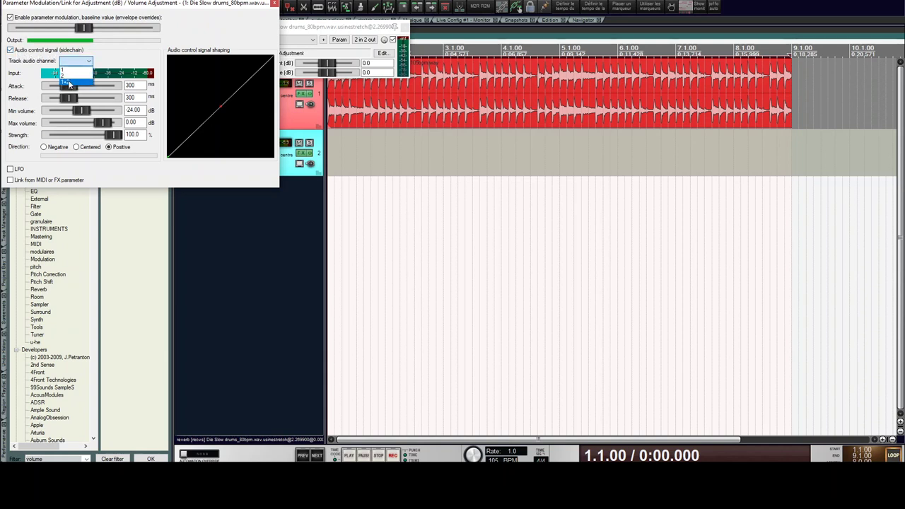
{"action": "left_click", "coordinate": [66, 82]}
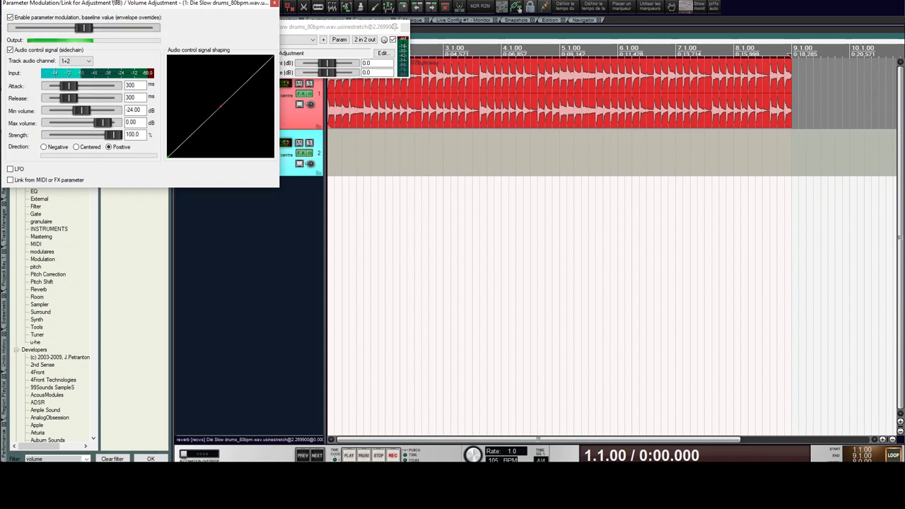
Step: Set the modulation baseline to its minimum, attack 0 ms, release 500 ms, minimum volume -60 dB, maximum volume 3.65 dB and direction Centered
{"action": "left_click_drag", "start_coordinate": [115, 3], "coordinate": [366, 110]}
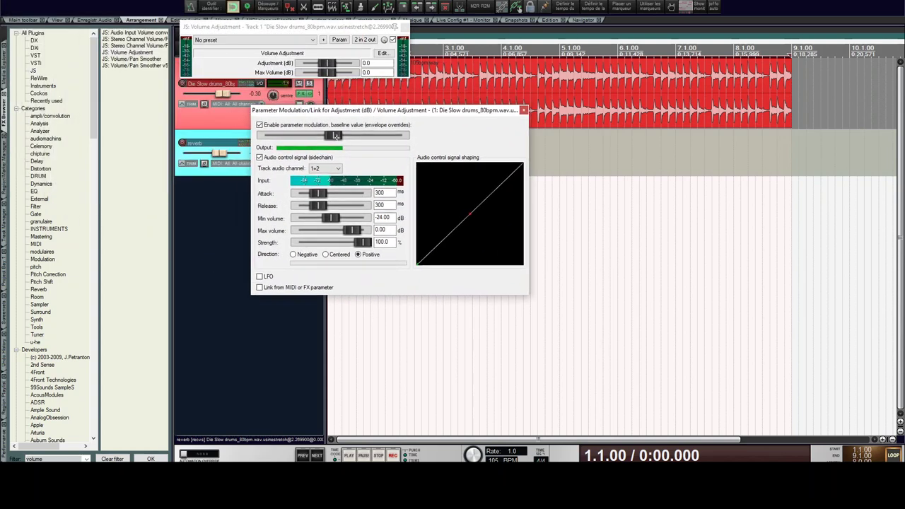
{"action": "left_click_drag", "start_coordinate": [331, 135], "coordinate": [224, 138]}
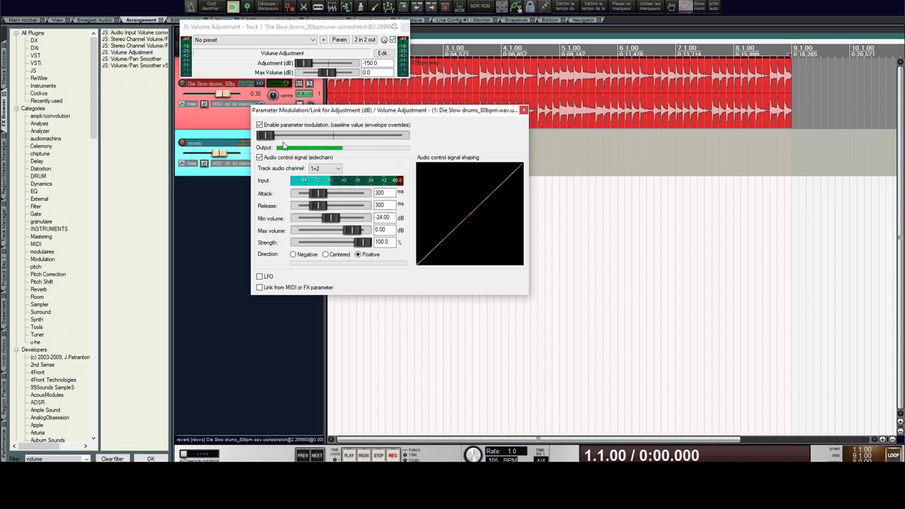
{"action": "left_click_drag", "start_coordinate": [320, 192], "coordinate": [263, 191]}
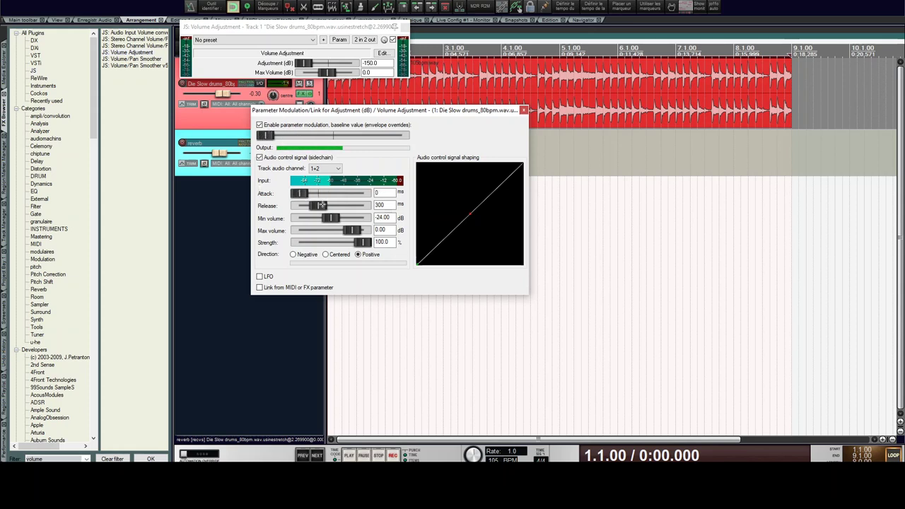
{"action": "left_click_drag", "start_coordinate": [320, 206], "coordinate": [334, 205]}
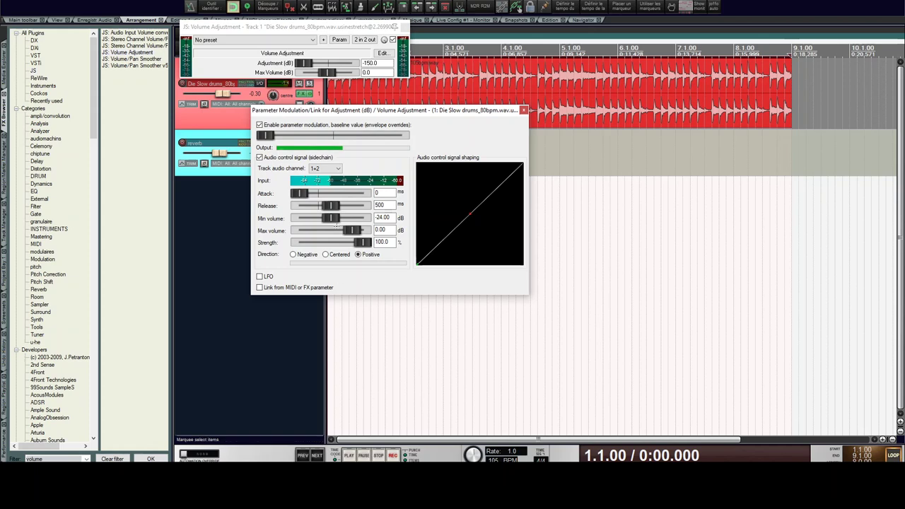
{"action": "double_click", "coordinate": [330, 218]}
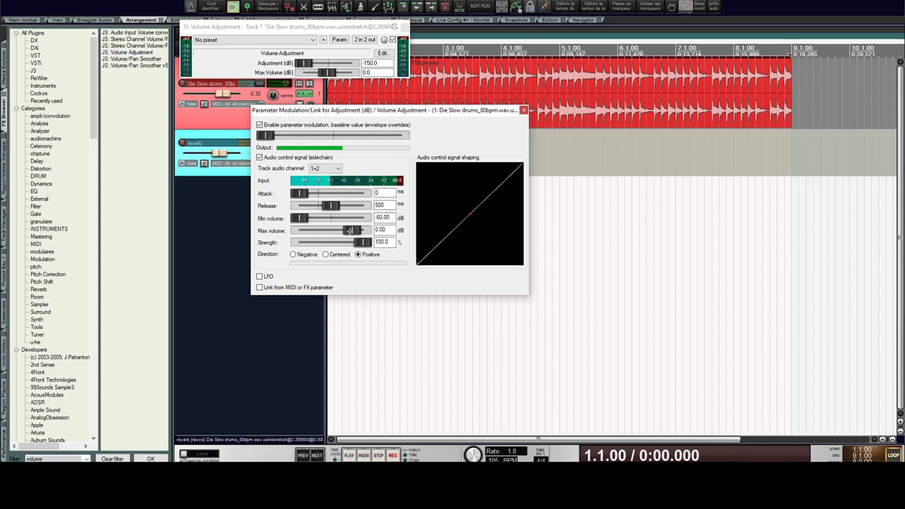
{"action": "left_click_drag", "start_coordinate": [350, 230], "coordinate": [354, 231]}
Step: Play the drums while raising the modulation baseline slightly and setting the release to 411 ms, and close the modulation settings
{"action": "left_click", "coordinate": [349, 456]}
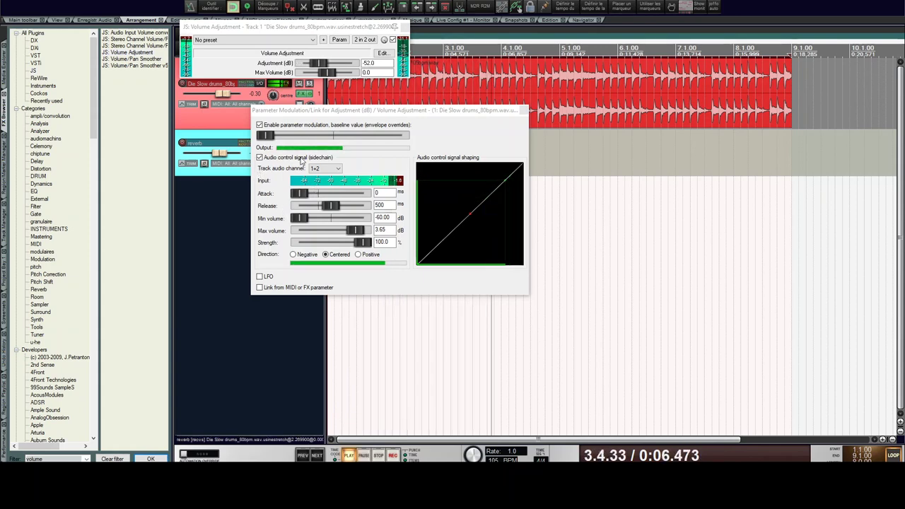
{"action": "left_click_drag", "start_coordinate": [266, 136], "coordinate": [285, 135]}
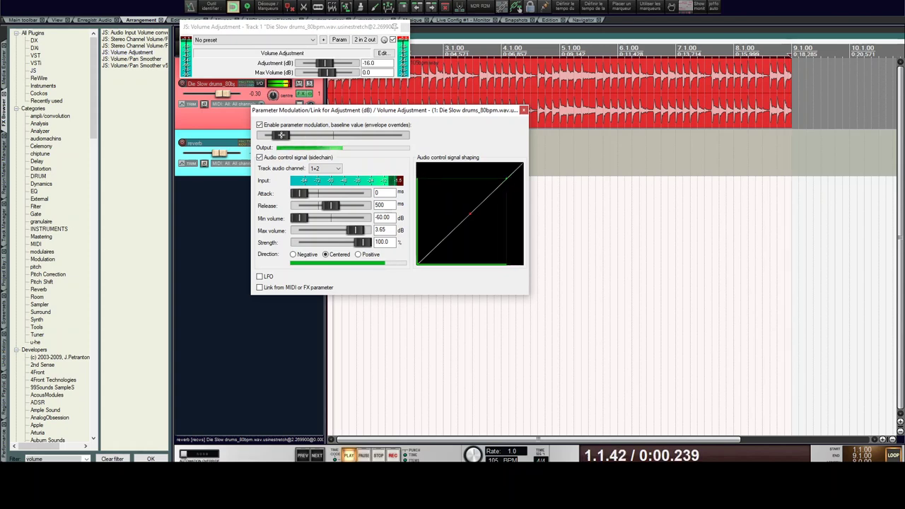
{"action": "left_click_drag", "start_coordinate": [331, 206], "coordinate": [325, 207]}
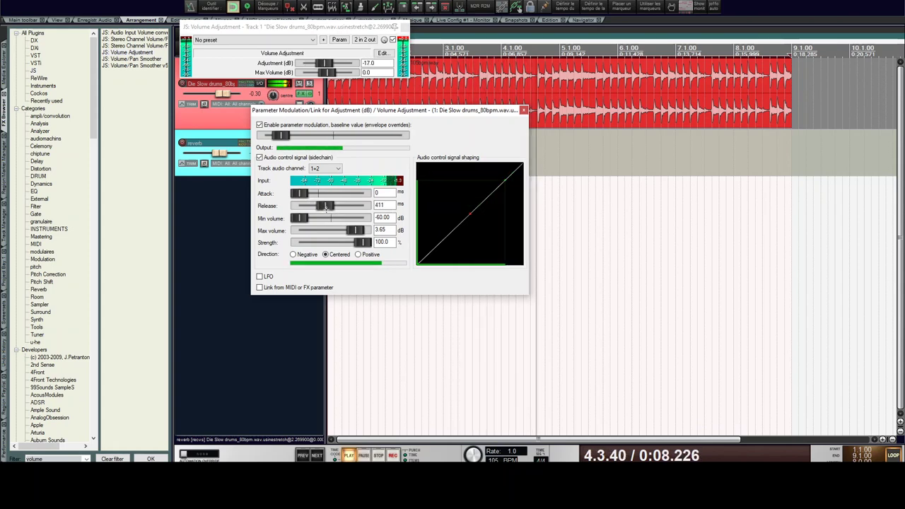
{"action": "left_click", "coordinate": [341, 336]}
{"action": "key", "text": "space"}
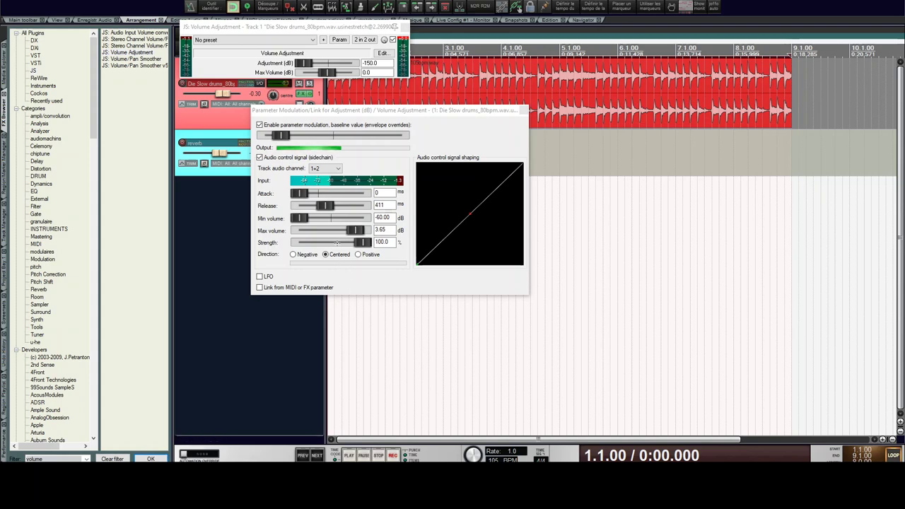
{"action": "key", "text": "space"}
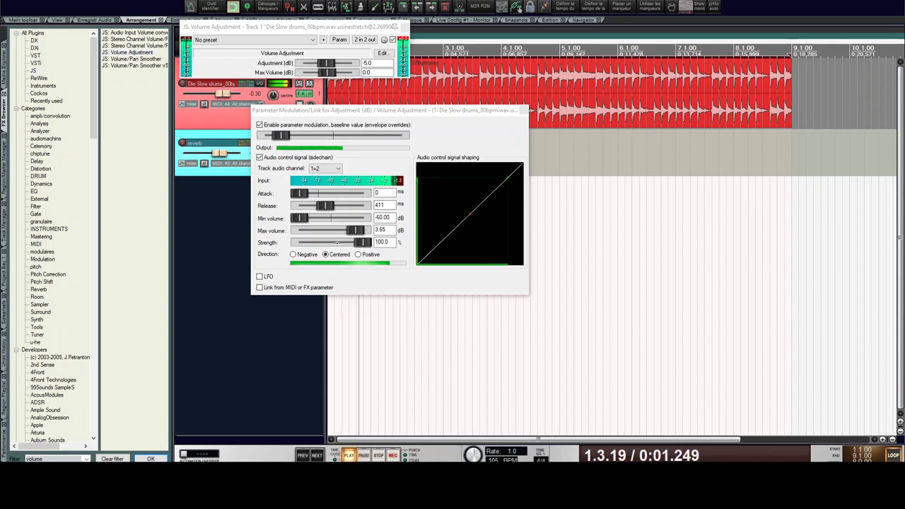
{"action": "key", "text": "space"}
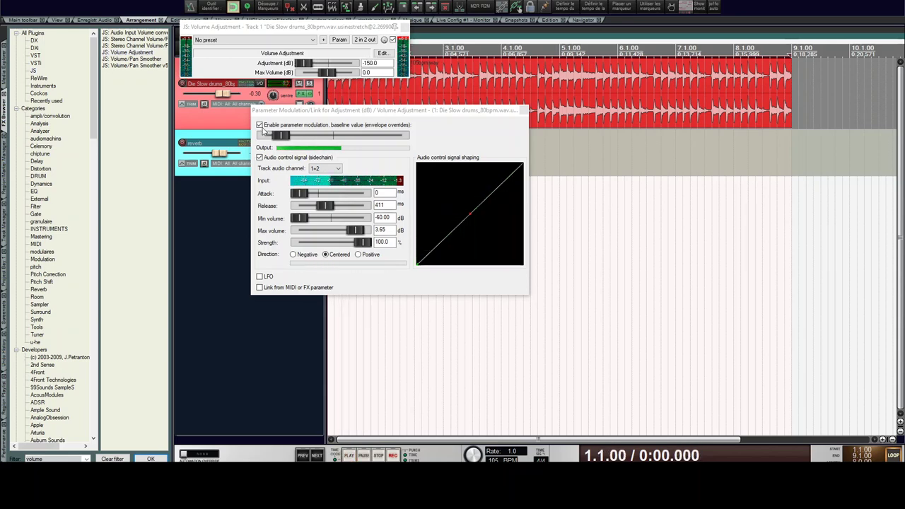
{"action": "left_click", "coordinate": [523, 110]}
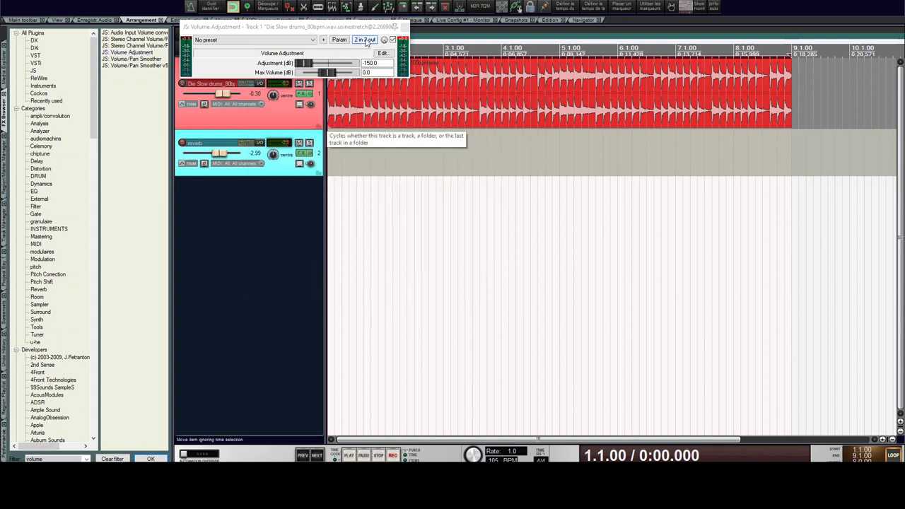
Step: Route the Volume Adjustment effect's left and right outputs to channels 3 and 4 only, and play the drums briefly to check
{"action": "left_click_drag", "start_coordinate": [357, 28], "coordinate": [548, 135]}
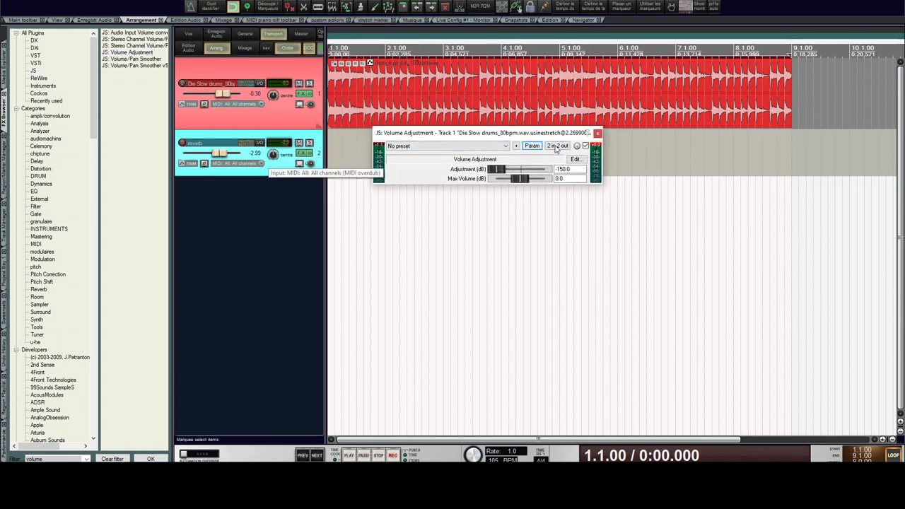
{"action": "mouse_move", "coordinate": [498, 133]}
{"action": "left_mouse_down"}
{"action": "mouse_move", "coordinate": [486, 131]}
{"action": "mouse_move", "coordinate": [499, 143]}
{"action": "left_mouse_up"}
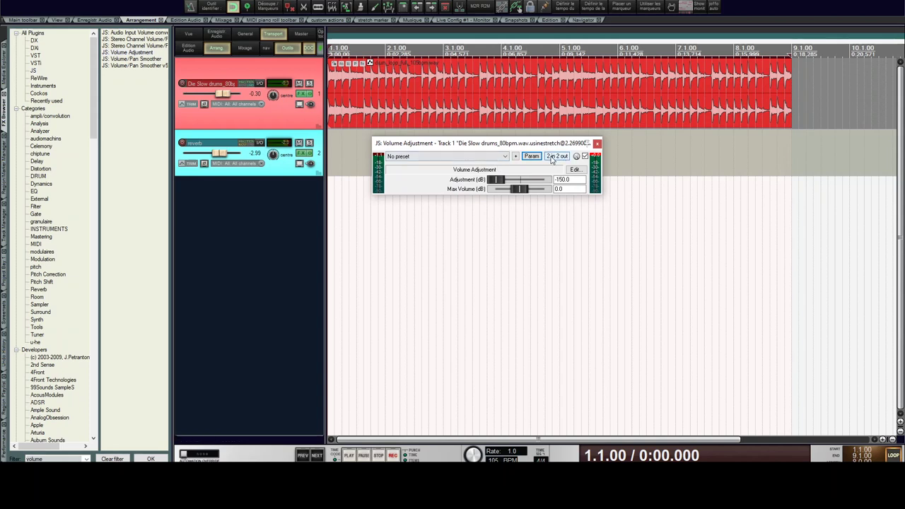
{"action": "left_click", "coordinate": [556, 156]}
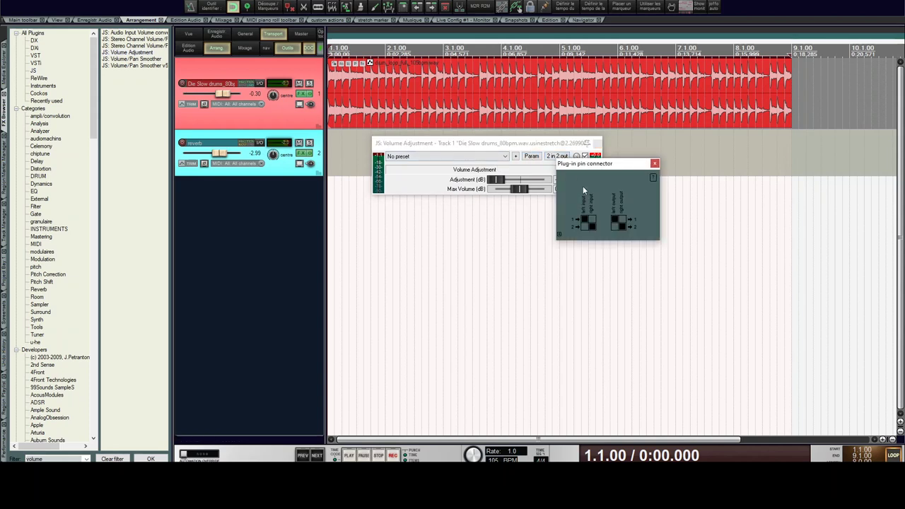
{"action": "left_click", "coordinate": [559, 234]}
{"action": "left_click", "coordinate": [619, 233]}
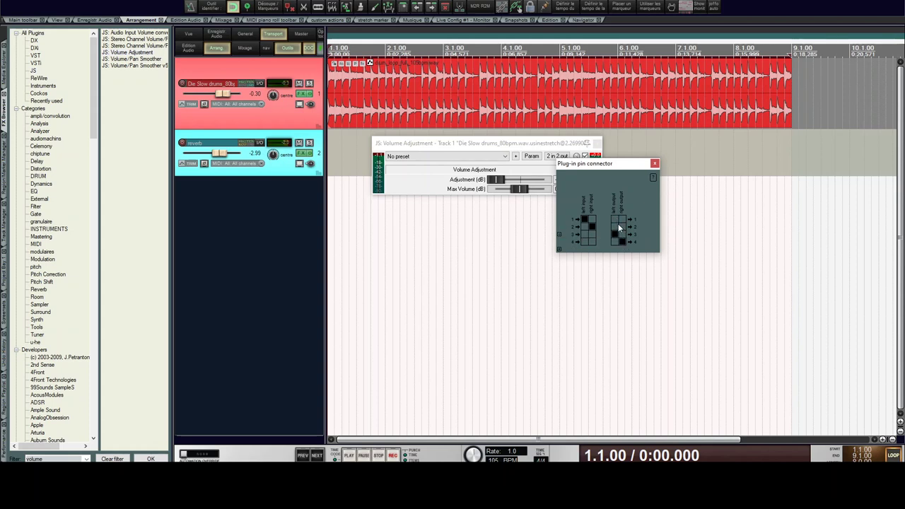
{"action": "left_click", "coordinate": [474, 288]}
{"action": "key", "text": "space"}
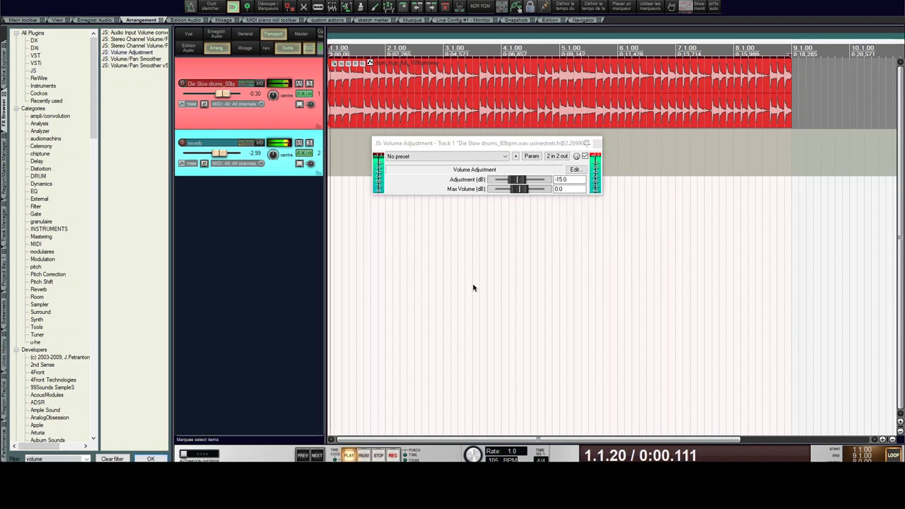
{"action": "key", "text": "space"}
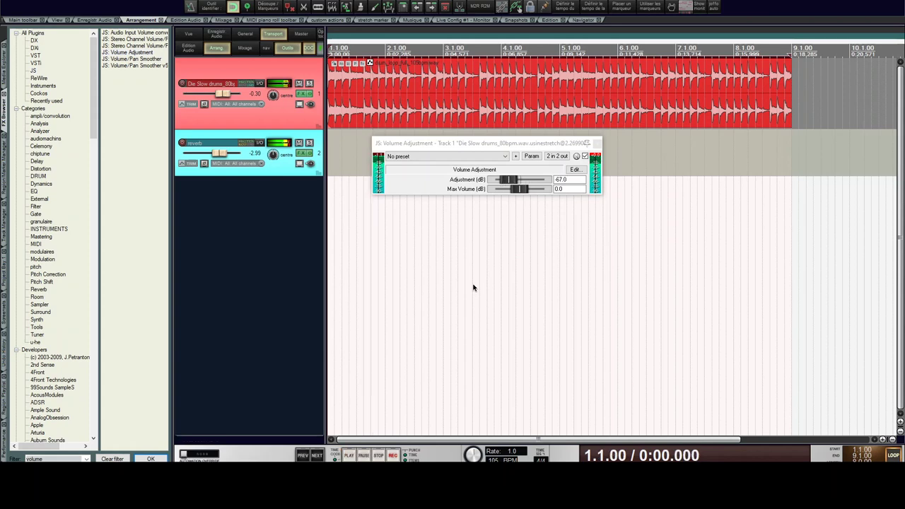
Step: Set the reverb track's second receive to stereo source 3/4 and lower the reverb volume to -7.99 dB during playback
{"action": "left_click", "coordinate": [260, 143]}
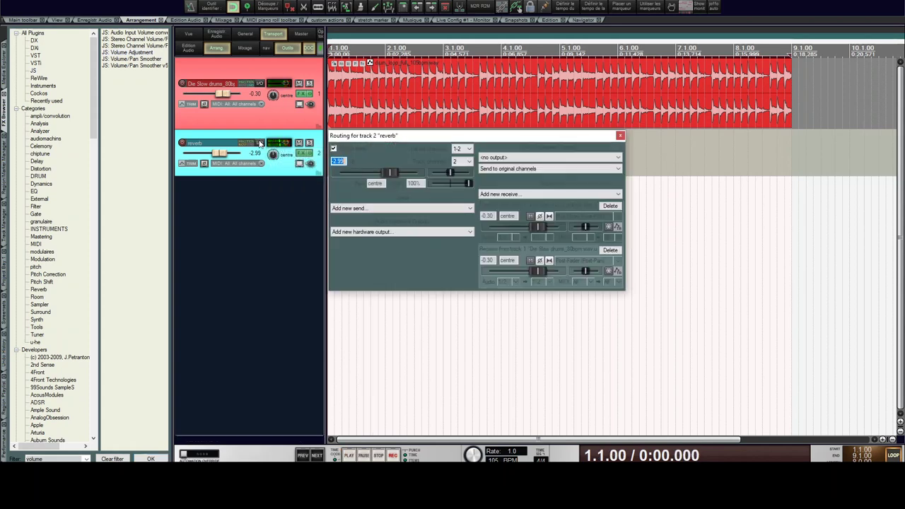
{"action": "left_click", "coordinate": [515, 282]}
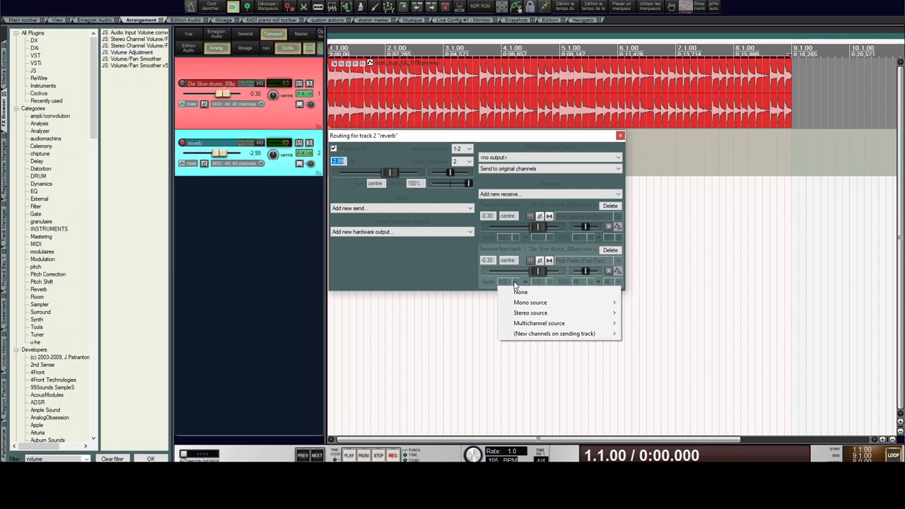
{"action": "mouse_move", "coordinate": [529, 316]}
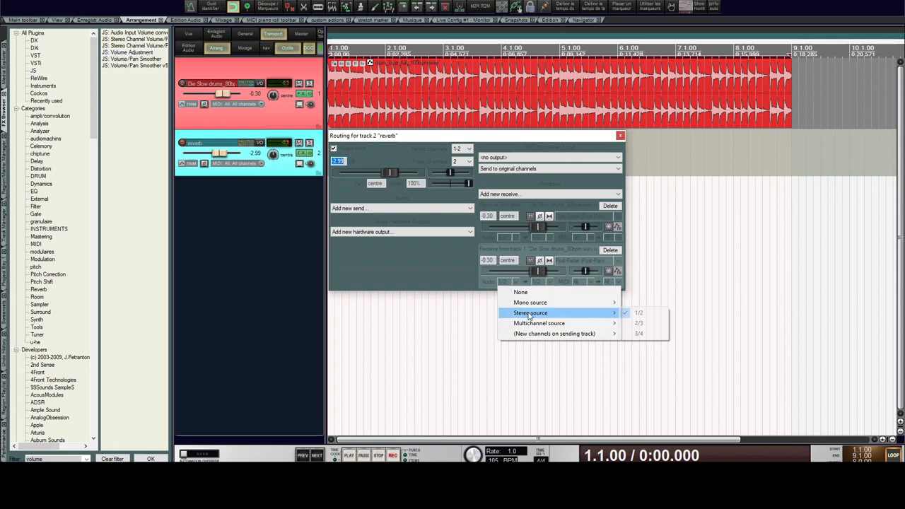
{"action": "left_click", "coordinate": [647, 334]}
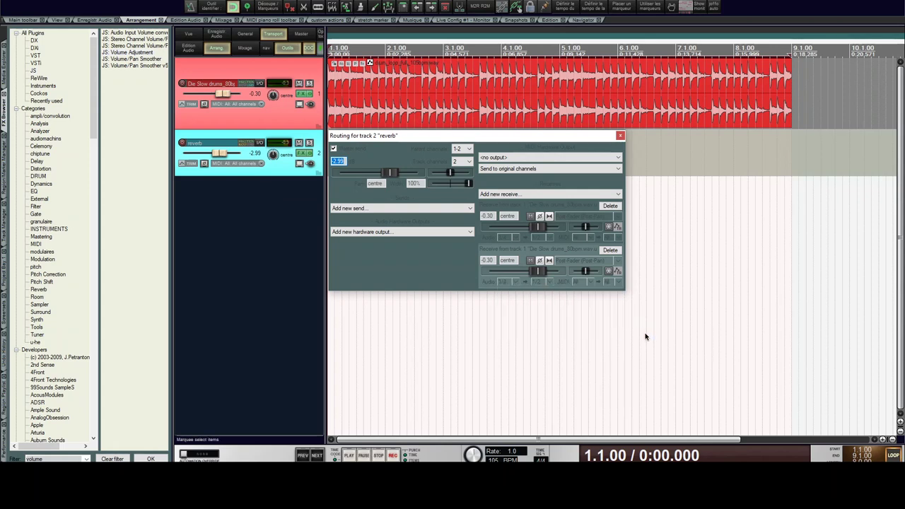
{"action": "left_click", "coordinate": [620, 136]}
{"action": "key", "text": "space"}
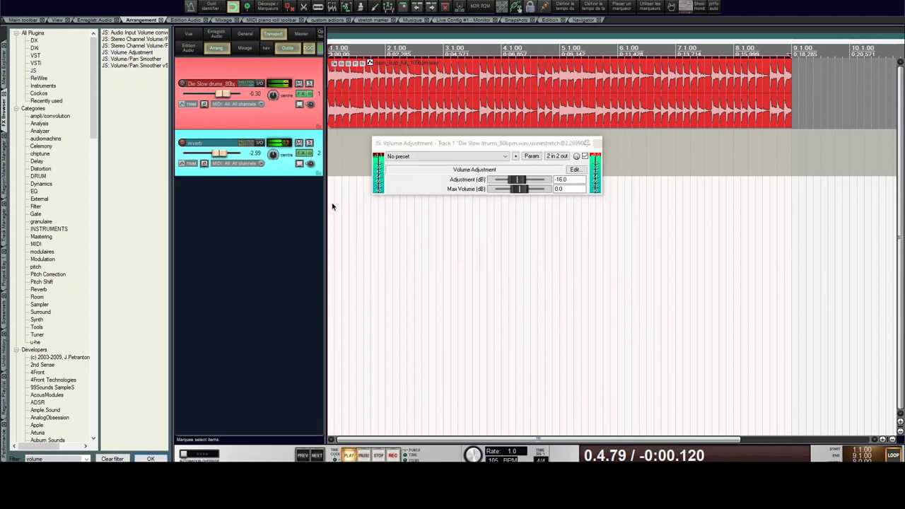
{"action": "left_click_drag", "start_coordinate": [220, 154], "coordinate": [213, 155]}
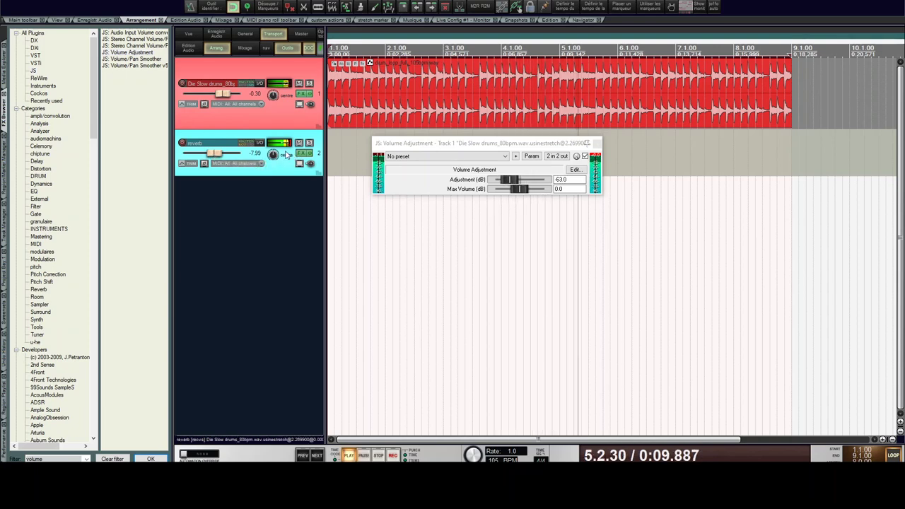
Step: Switch the reverb track's second receive to stereo source 1/2 and back to 3/4 during playback to compare, and close the routing
{"action": "left_click", "coordinate": [261, 144]}
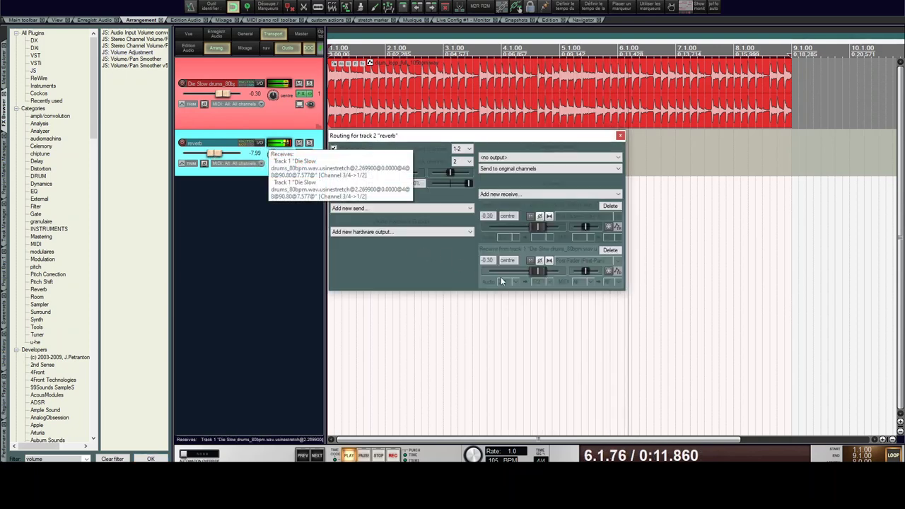
{"action": "left_click", "coordinate": [517, 286]}
{"action": "mouse_move", "coordinate": [608, 313]}
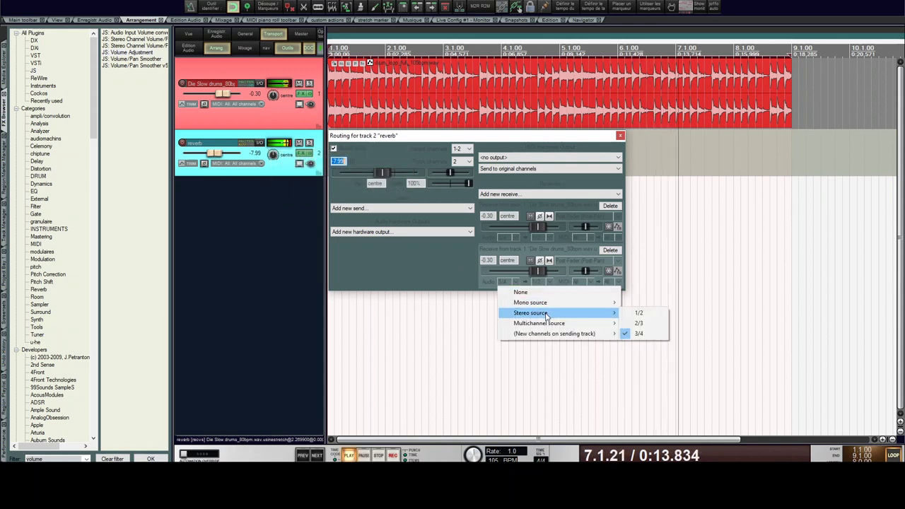
{"action": "left_click", "coordinate": [635, 317]}
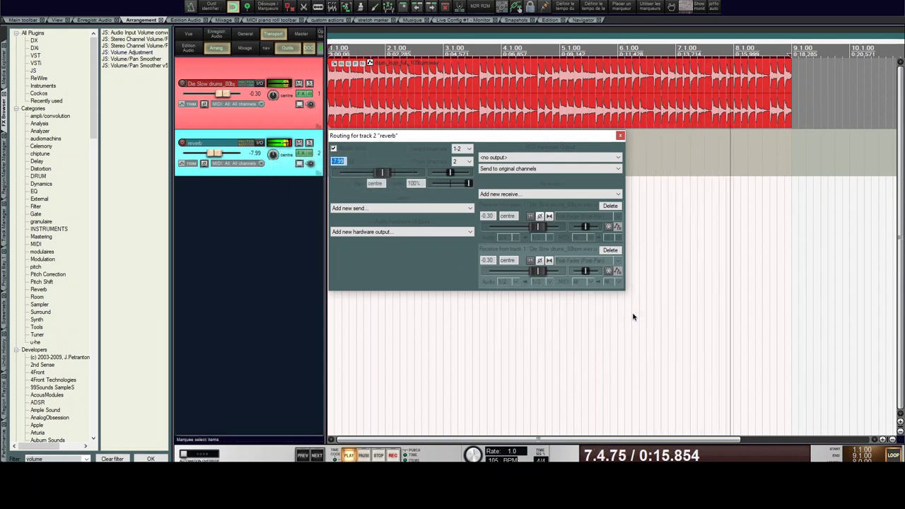
{"action": "left_click", "coordinate": [514, 285]}
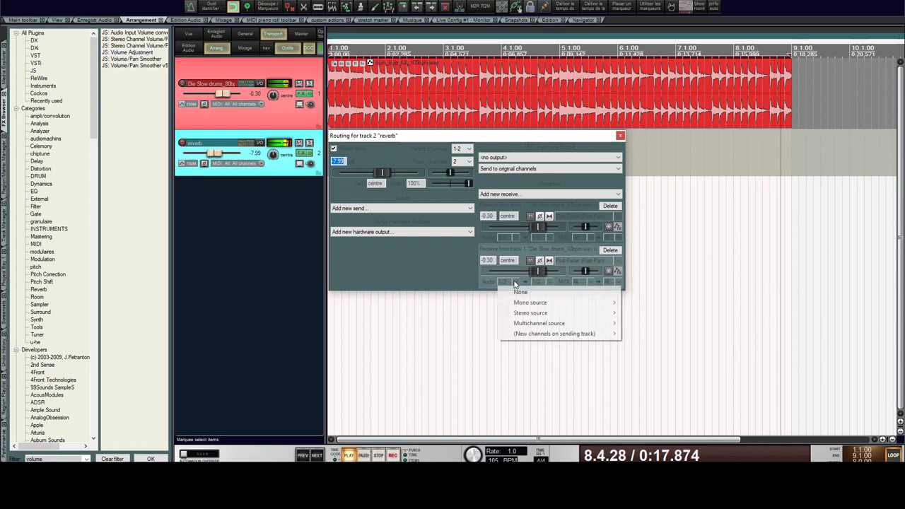
{"action": "mouse_move", "coordinate": [608, 313]}
{"action": "left_click", "coordinate": [640, 334]}
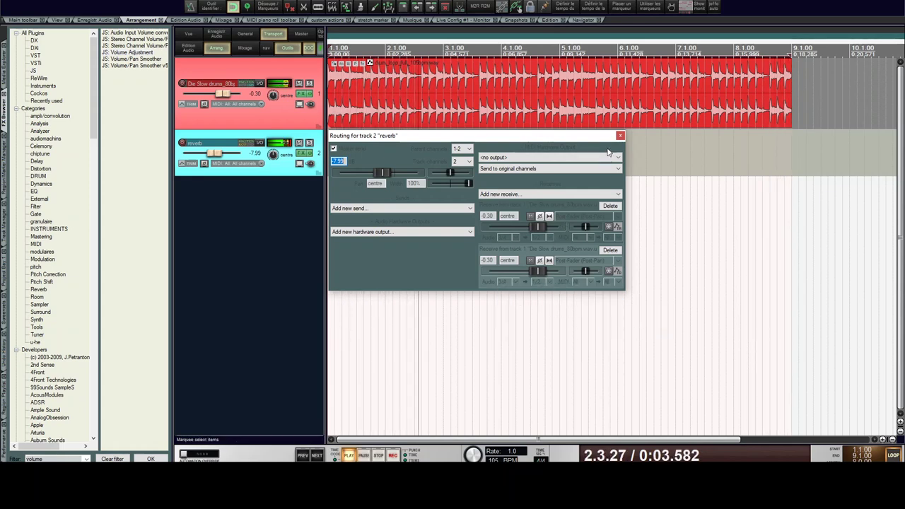
{"action": "left_click", "coordinate": [620, 136]}
Step: In the Adjustment parameter's modulation settings, set the release to 661 ms, raise the baseline slightly and bend the control signal shaping curve upward
{"action": "left_click_drag", "start_coordinate": [514, 179], "coordinate": [525, 182]}
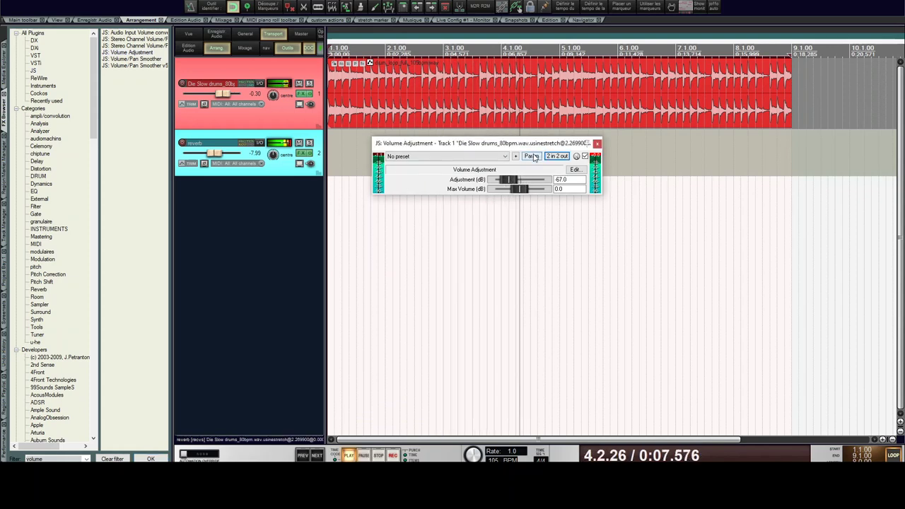
{"action": "left_click", "coordinate": [532, 156]}
{"action": "left_click", "coordinate": [580, 198]}
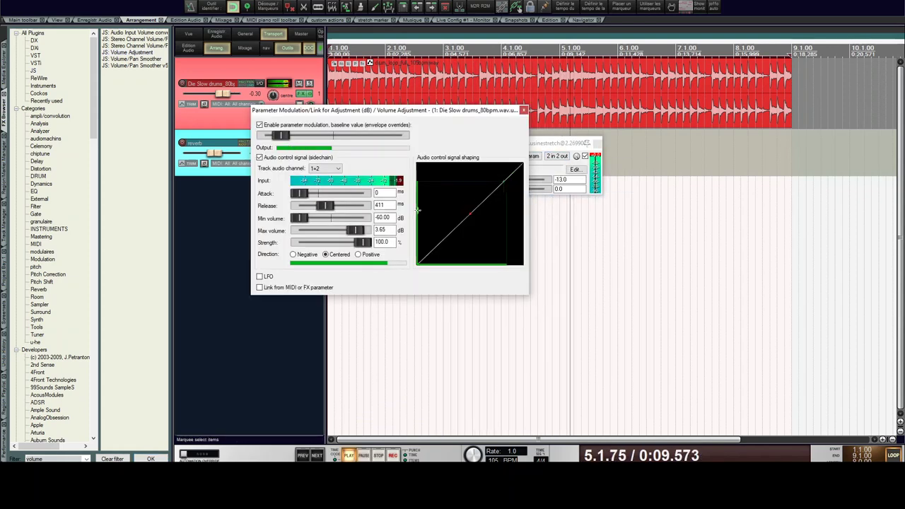
{"action": "left_click_drag", "start_coordinate": [325, 205], "coordinate": [343, 205]}
{"action": "left_click_drag", "start_coordinate": [281, 135], "coordinate": [286, 135]}
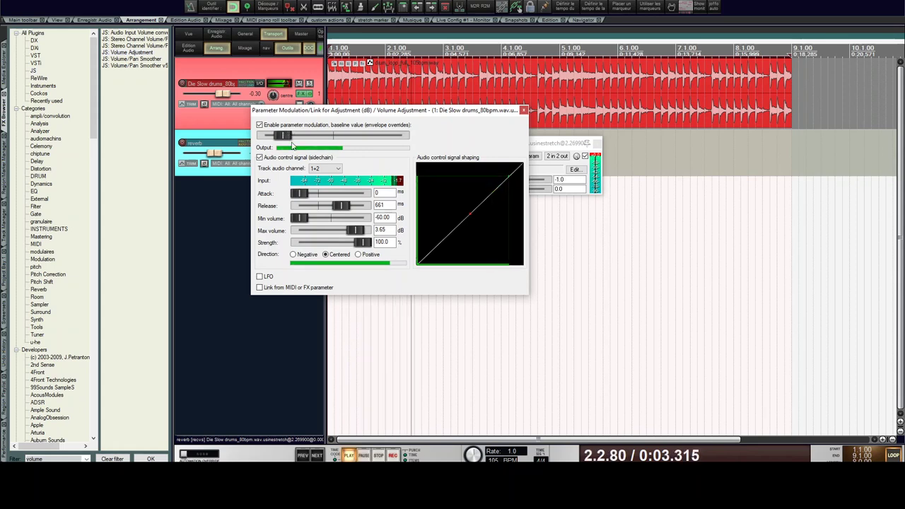
{"action": "left_click_drag", "start_coordinate": [471, 213], "coordinate": [463, 201]}
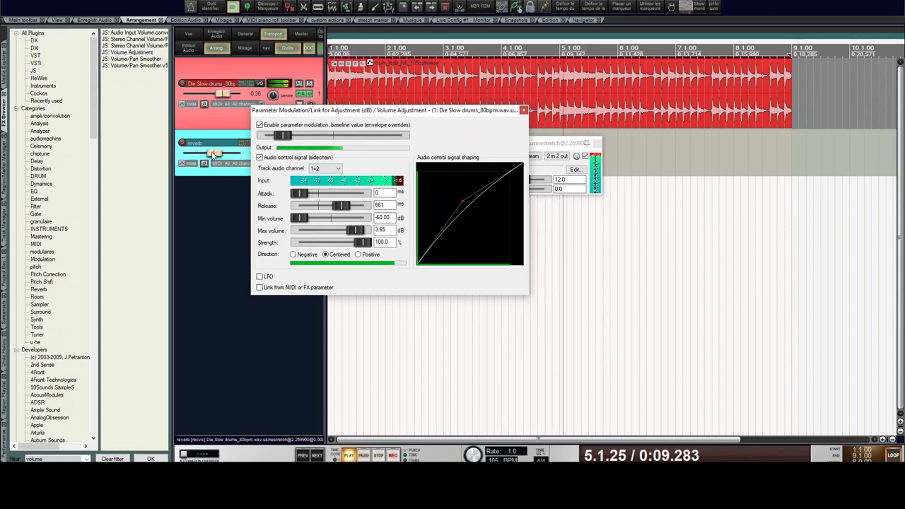
Step: Lower the reverb track's volume to -15.28 dB, set the modulation strength to 85.1% and close the modulation settings
{"action": "left_click_drag", "start_coordinate": [212, 153], "coordinate": [205, 155]}
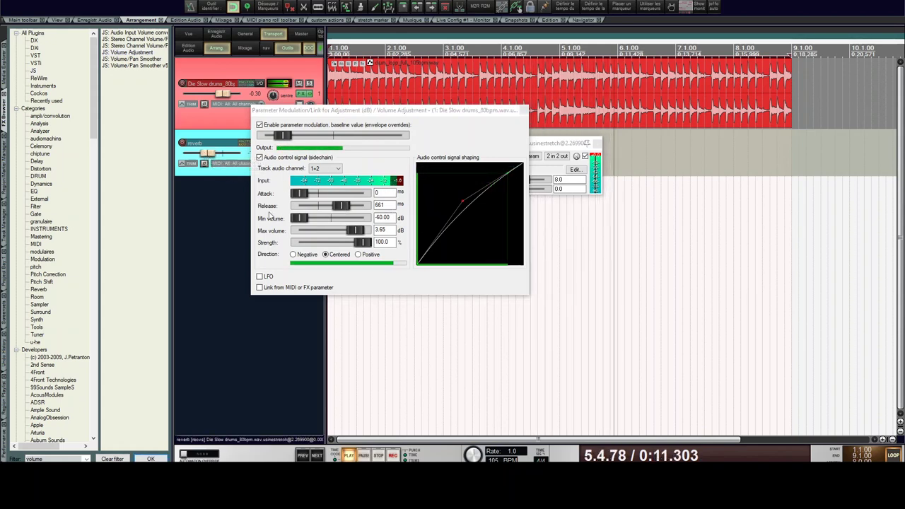
{"action": "left_click_drag", "start_coordinate": [362, 242], "coordinate": [354, 243]}
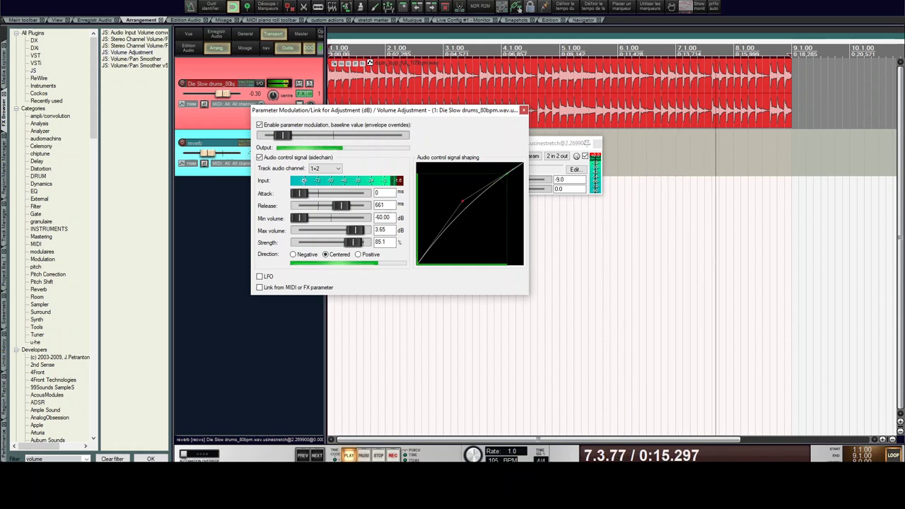
{"action": "key", "text": "Escape"}
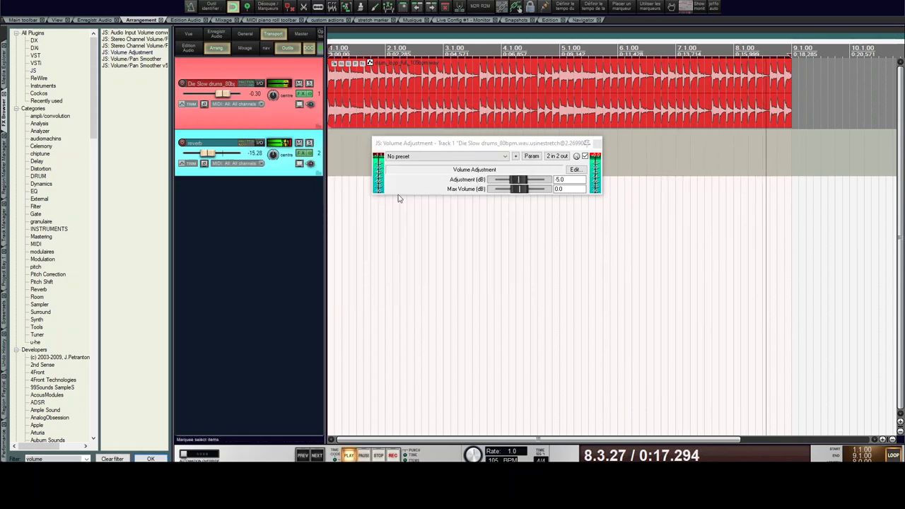